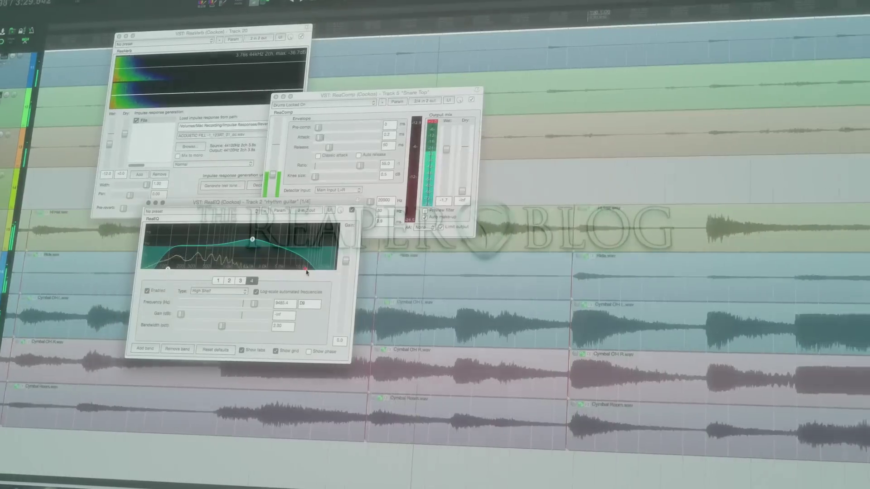
- Shift the ReaEQ high shelf band on the rhythm guitar track to a higher frequency
{"action": "left_click_drag", "start_coordinate": [306, 271], "coordinate": [325, 271]}
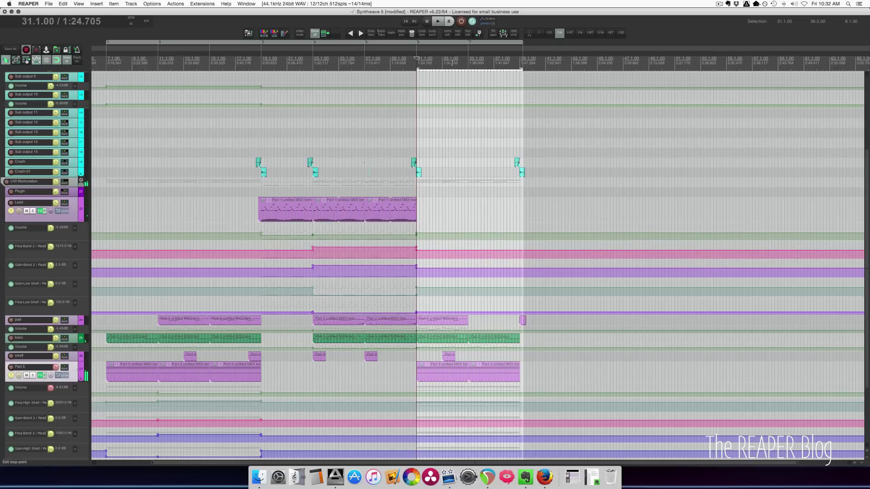
- Start playback in the loop section beginning at bar 31
{"action": "double_click", "coordinate": [451, 63]}
{"action": "key", "text": "space"}
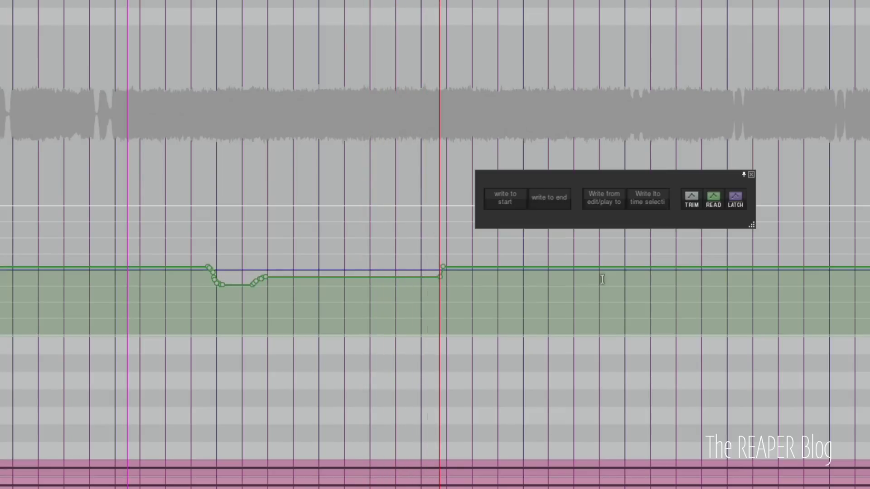
- Write the latched volume automation from the edit/play position onward and across the time selection, and stop playback
{"action": "left_click", "coordinate": [607, 206]}
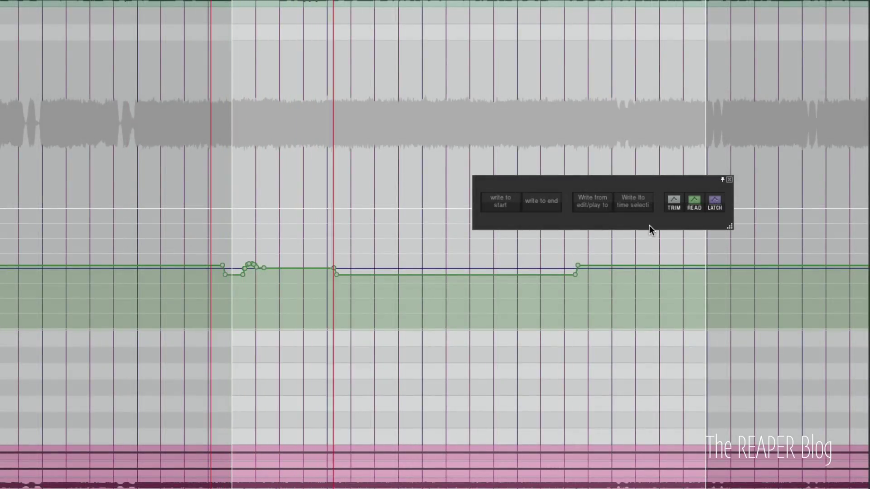
{"action": "left_click", "coordinate": [635, 205]}
{"action": "key", "text": "space"}
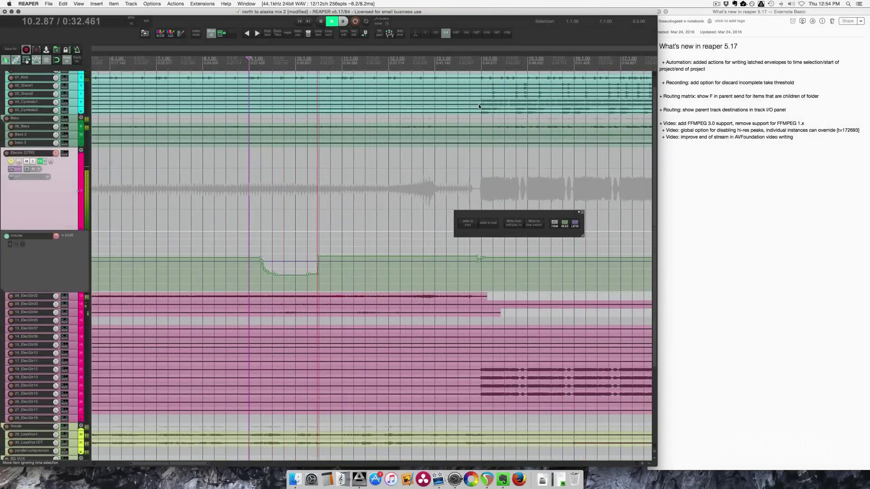
- Write the latched volume automation of the electric guitars track back to the project start
{"action": "left_click", "coordinate": [478, 103]}
{"action": "left_click", "coordinate": [468, 223]}
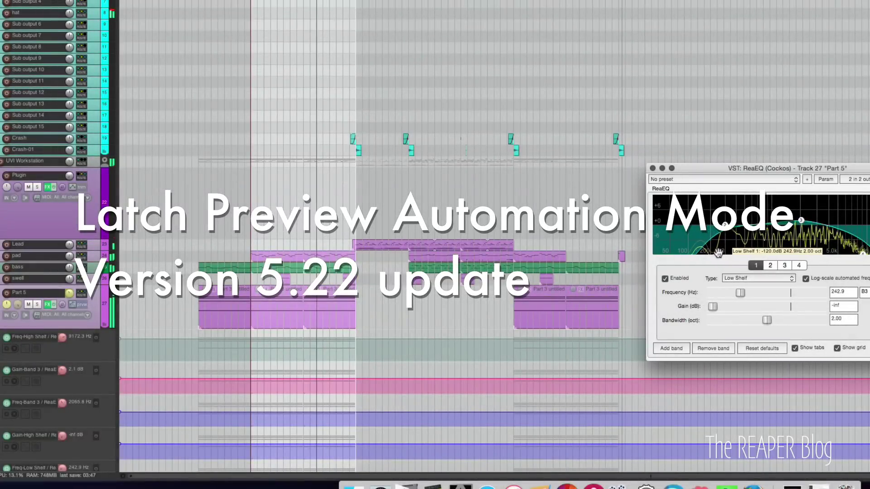
- Set the Part 5 track's volume to about -7.3 dB in latch preview and write the latched values to the time selection
{"action": "left_click", "coordinate": [96, 297]}
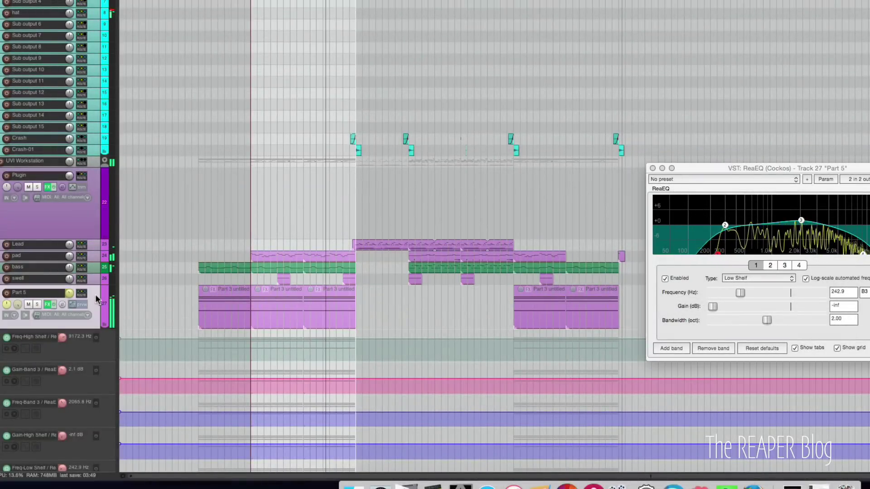
{"action": "left_click_drag", "start_coordinate": [69, 294], "coordinate": [69, 297]}
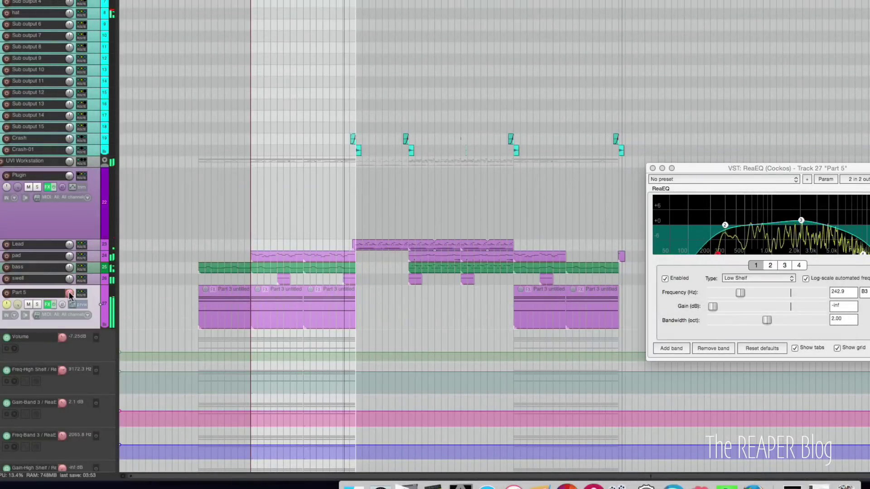
{"action": "mouse_move", "coordinate": [70, 295]}
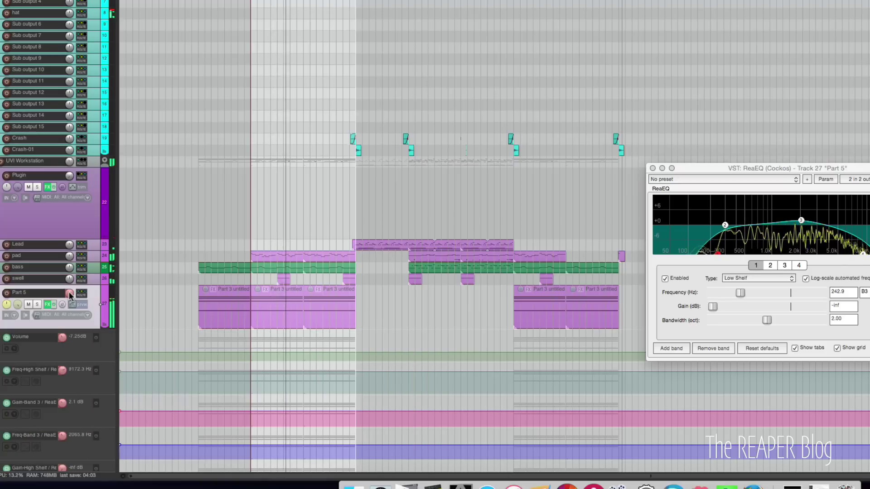
{"action": "key", "text": "w"}
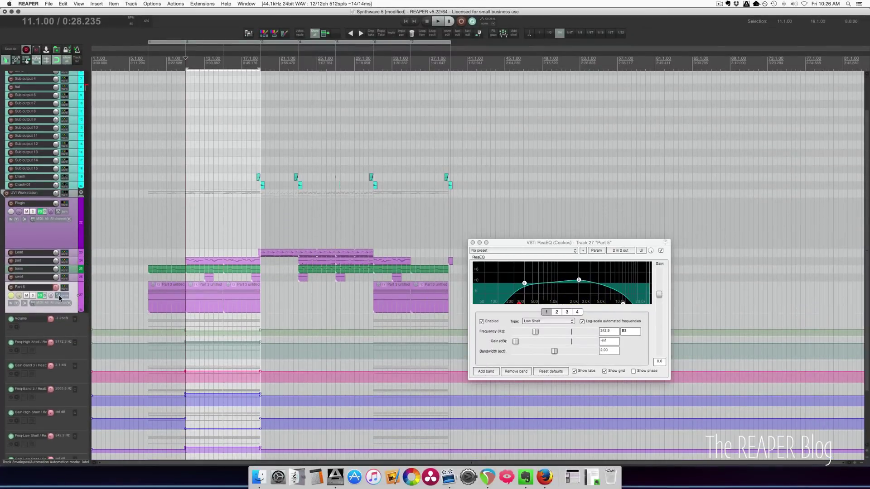
- Set the Part 5 track's automation mode to Read and place the edit cursor at 9.1.00
{"action": "left_click", "coordinate": [59, 296]}
{"action": "left_click", "coordinate": [138, 241]}
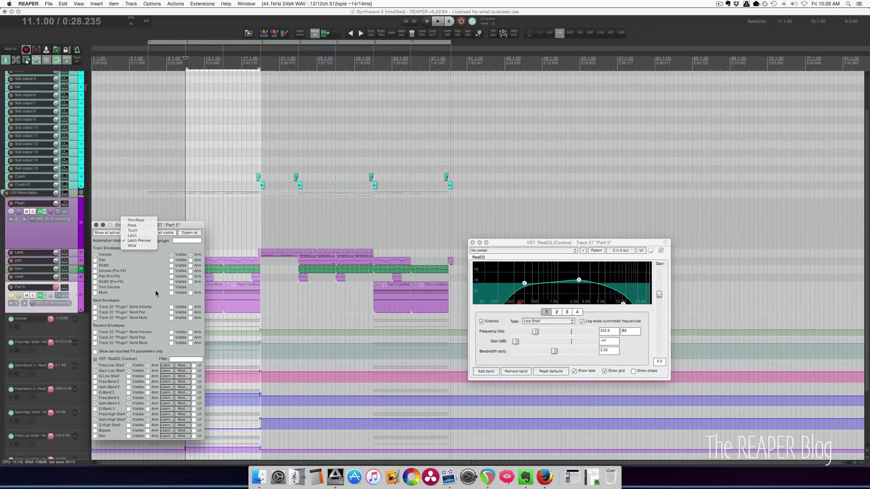
{"action": "key", "text": "Escape"}
{"action": "key", "text": "Escape"}
{"action": "left_click", "coordinate": [168, 321]}
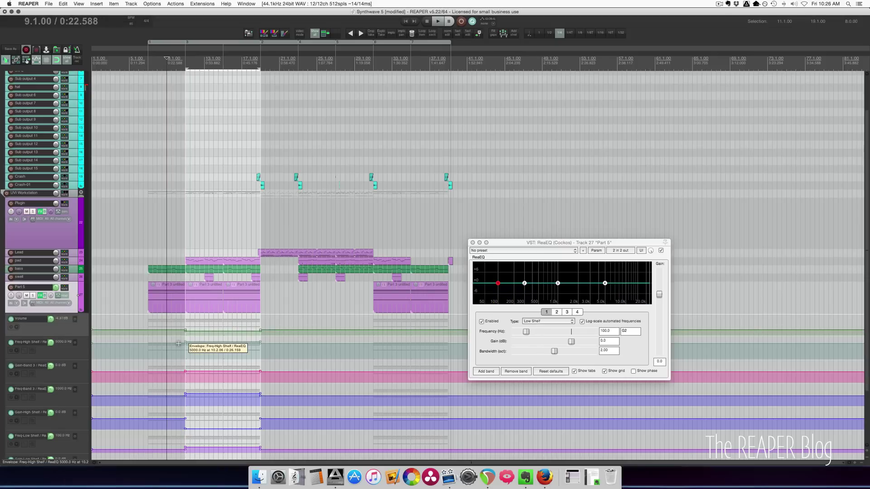
- Look over the trumpet staves in the notation view of the MIDI editor
{"action": "scroll", "coordinate": [228, 361], "scroll_direction": "up", "scroll_amount": 4}
{"action": "scroll", "coordinate": [228, 362], "scroll_direction": "right", "scroll_amount": 3}
{"action": "scroll", "coordinate": [228, 365], "scroll_direction": "down", "scroll_amount": 1}
{"action": "scroll", "coordinate": [228, 364], "scroll_direction": "down", "scroll_amount": 3}
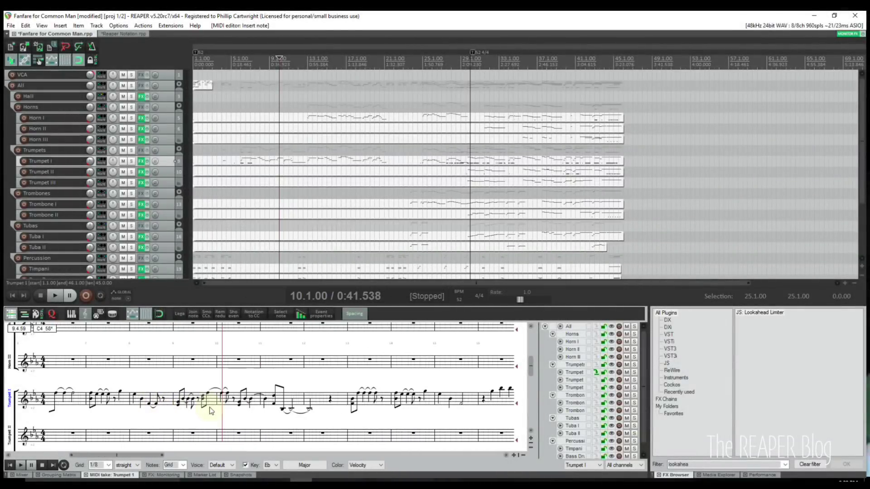
{"action": "scroll", "coordinate": [324, 376], "scroll_direction": "down", "scroll_amount": 4}
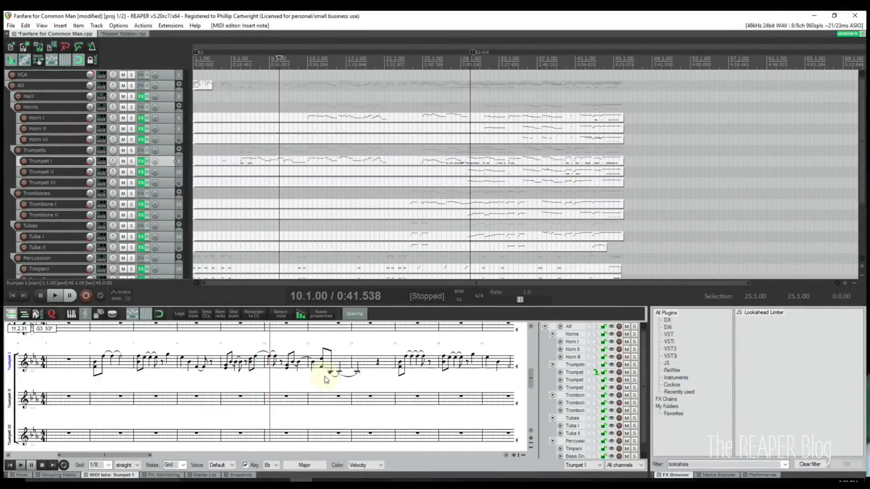
{"action": "scroll", "coordinate": [324, 376], "scroll_direction": "up", "scroll_amount": 8}
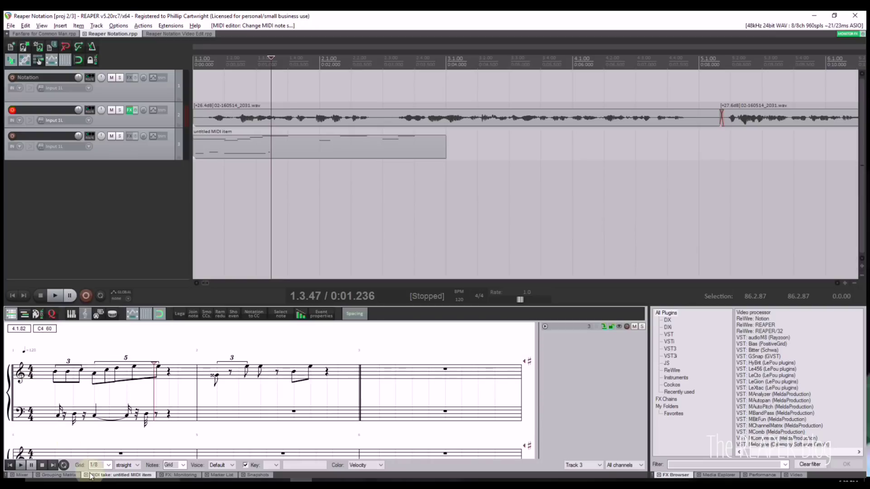
- Open the MIDI editor's action list and filter it by "quantize"
{"action": "right_click", "coordinate": [104, 474]}
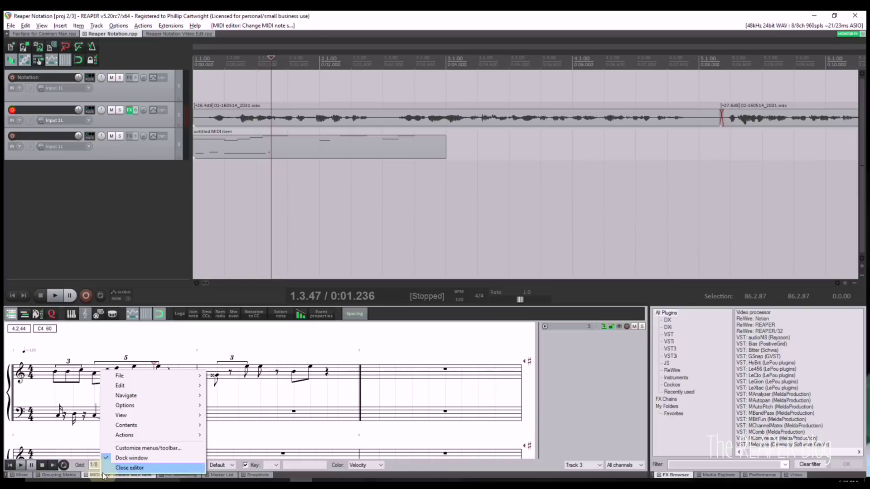
{"action": "mouse_move", "coordinate": [125, 435]}
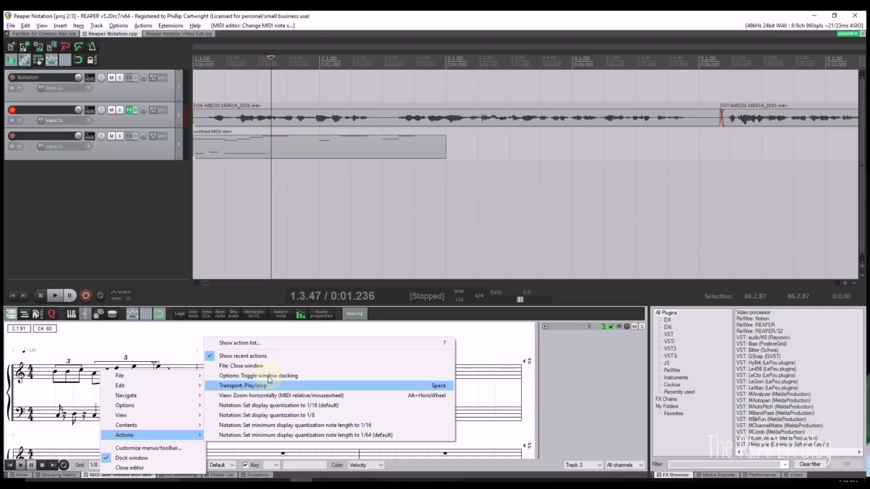
{"action": "left_click", "coordinate": [267, 343]}
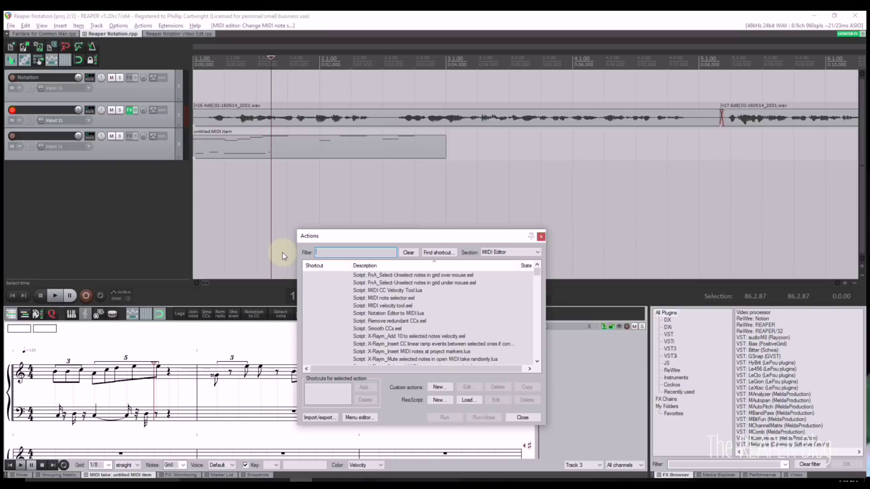
{"action": "type", "text": "quantize"}
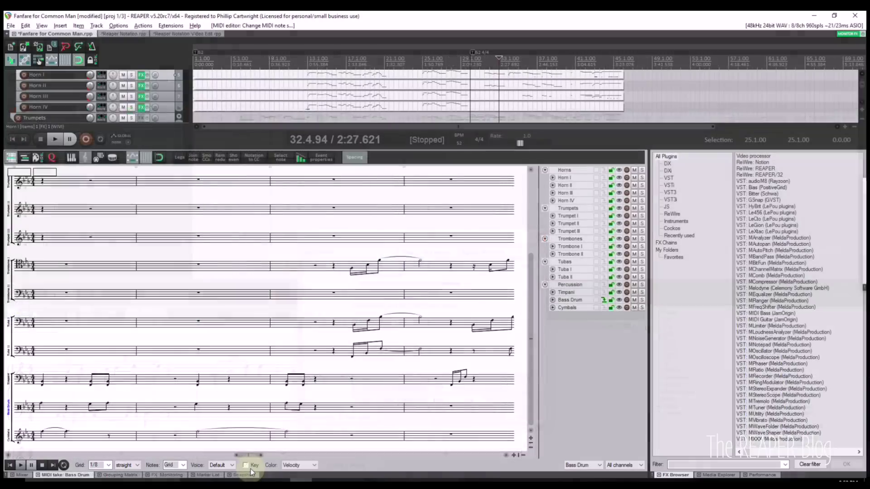
- Place the edit cursor at 16.1.00 in the notation score of the horns and trumpets and start playback
{"action": "left_click_drag", "start_coordinate": [252, 472], "coordinate": [192, 471]}
{"action": "scroll", "coordinate": [95, 374], "scroll_direction": "up", "scroll_amount": 2}
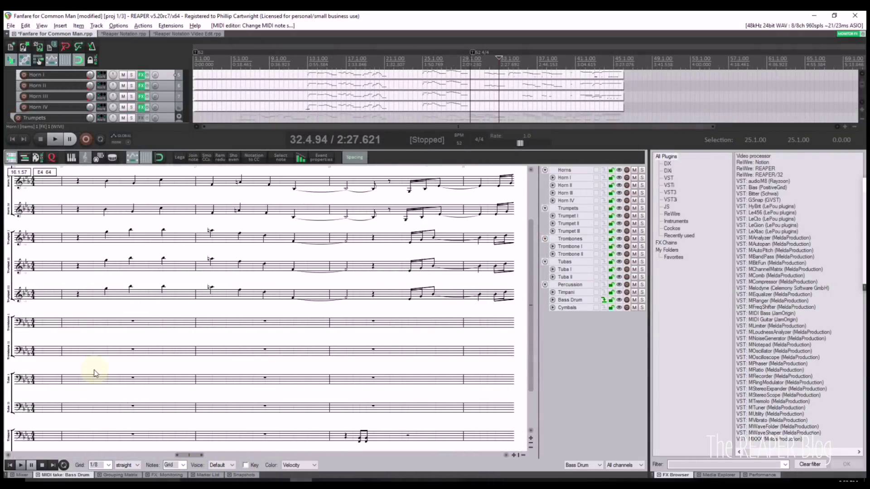
{"action": "scroll", "coordinate": [95, 373], "scroll_direction": "up", "scroll_amount": 2}
{"action": "left_click", "coordinate": [63, 320]}
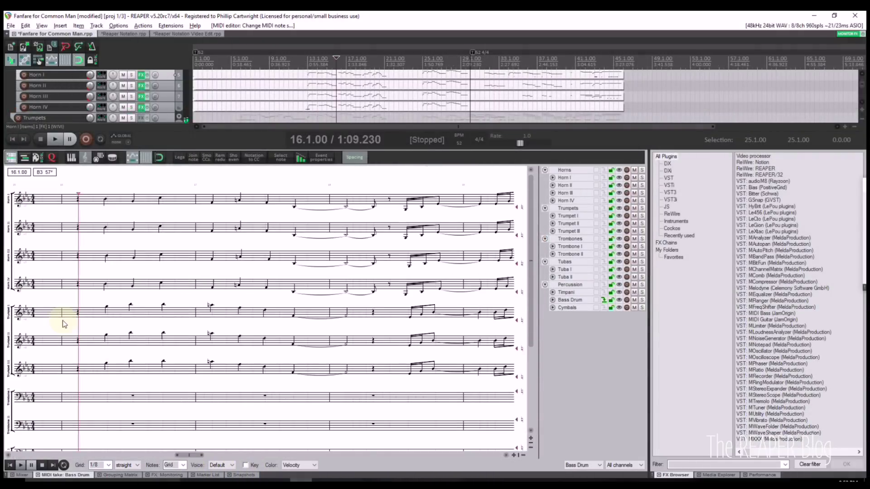
{"action": "key", "text": "space"}
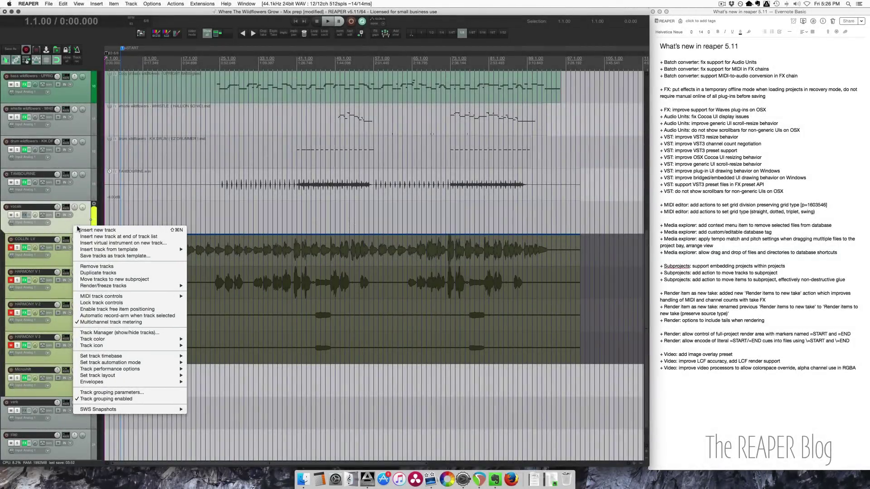
- Move the selected vocal tracks to a new subproject and return to the main project
{"action": "left_click", "coordinate": [131, 280]}
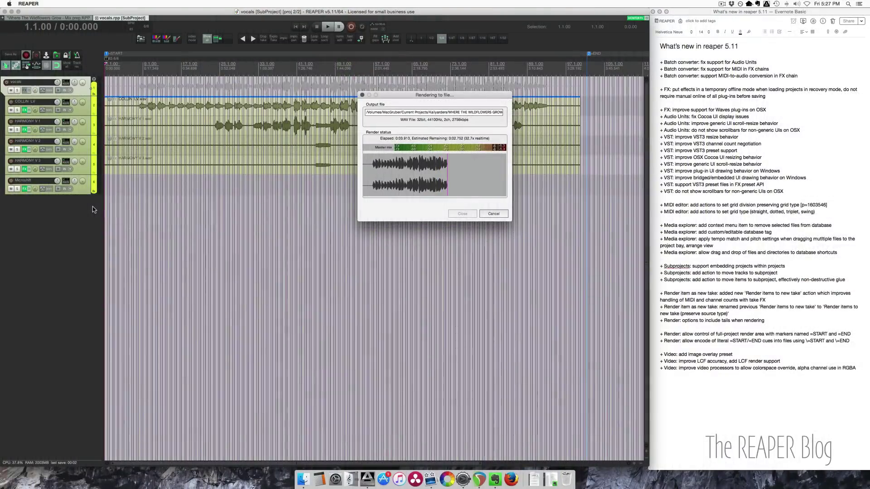
{"action": "left_click", "coordinate": [42, 20]}
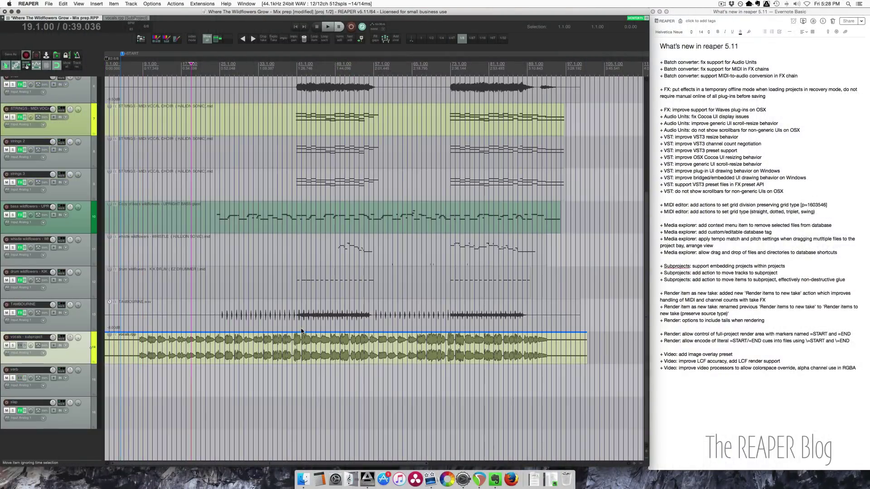
- Open the vocals subproject from its item on the main project's timeline
{"action": "double_click", "coordinate": [301, 331]}
{"action": "left_click", "coordinate": [709, 298]}
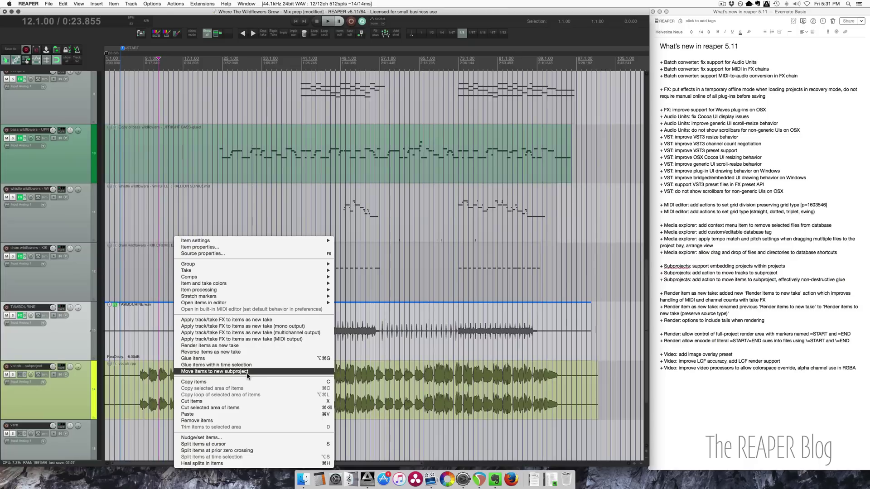
- Move the tambourine item to a new subproject
{"action": "left_click", "coordinate": [248, 373]}
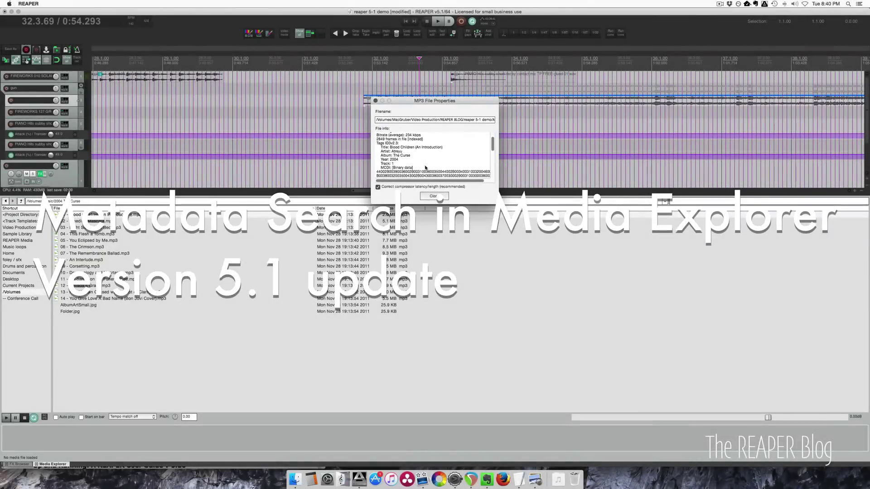
- Examine the title, artist and album tags in the MP3 file's properties and close the window
{"action": "scroll", "coordinate": [425, 167], "scroll_direction": "down", "scroll_amount": 1}
{"action": "left_click_drag", "start_coordinate": [384, 139], "coordinate": [411, 152]}
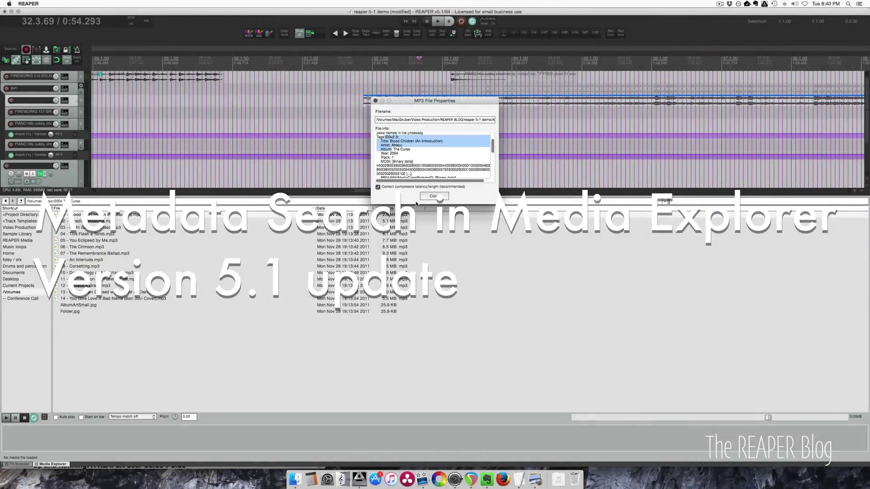
{"action": "left_click", "coordinate": [413, 152]}
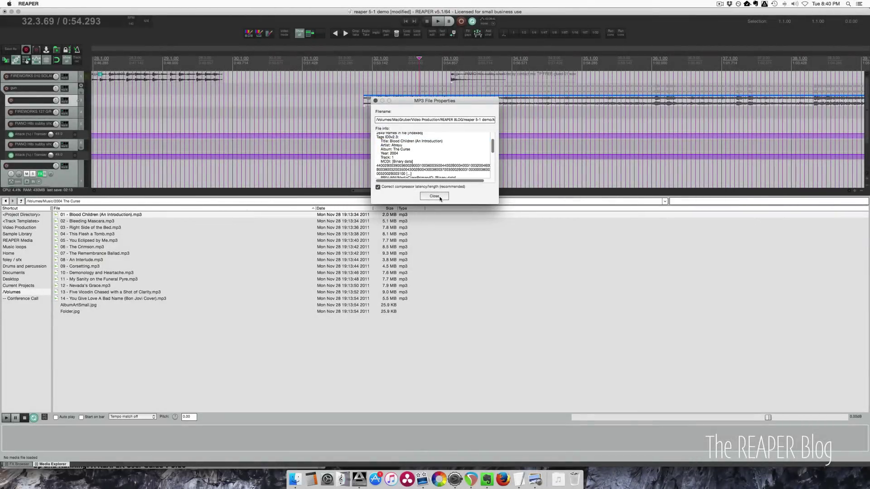
{"action": "left_click", "coordinate": [434, 196]}
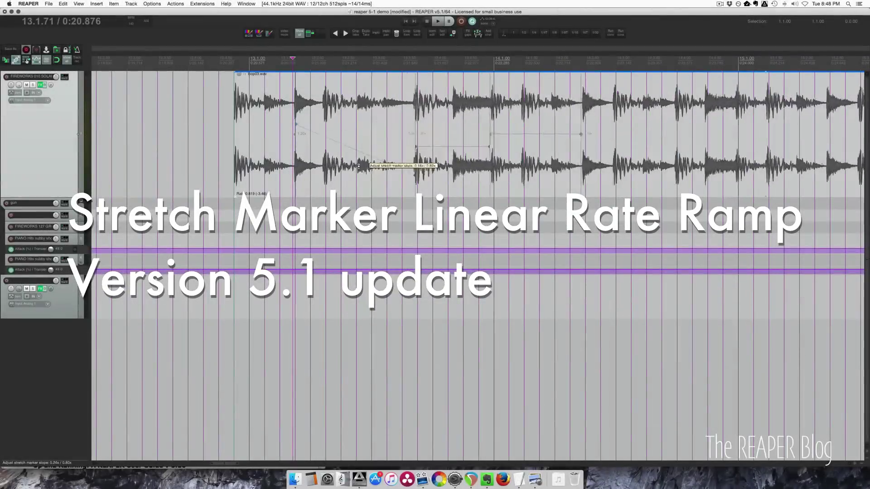
- Adjust the stretch marker slopes and positions near the start of the loop item on the first track
{"action": "mouse_move", "coordinate": [358, 166]}
{"action": "left_mouse_down"}
{"action": "mouse_move", "coordinate": [356, 178]}
{"action": "mouse_move", "coordinate": [351, 141]}
{"action": "mouse_move", "coordinate": [372, 135]}
{"action": "mouse_move", "coordinate": [367, 165]}
{"action": "mouse_move", "coordinate": [361, 75]}
{"action": "mouse_move", "coordinate": [358, 161]}
{"action": "left_mouse_up"}
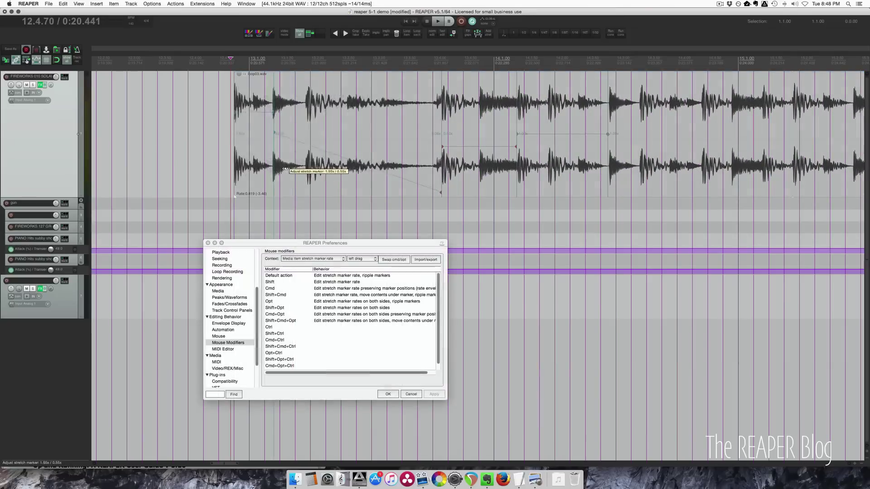
{"action": "left_click_drag", "start_coordinate": [276, 164], "coordinate": [300, 163]}
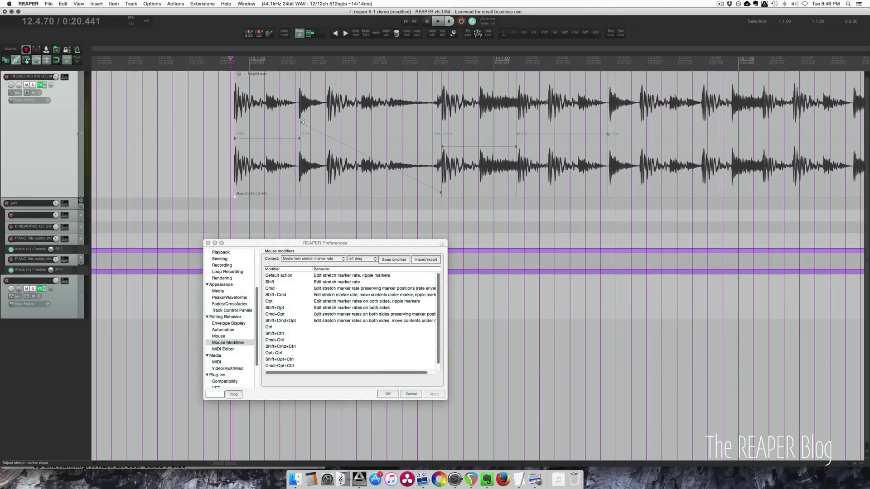
{"action": "left_click_drag", "start_coordinate": [302, 122], "coordinate": [300, 140]}
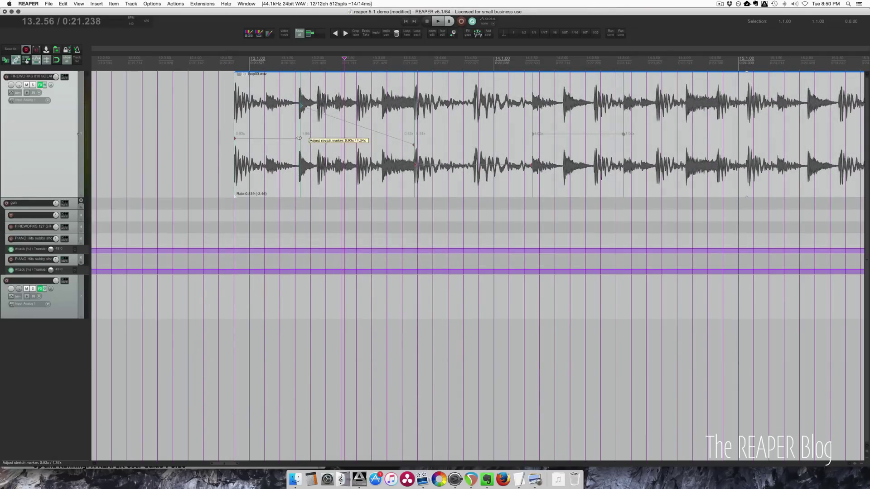
{"action": "double_click", "coordinate": [299, 138]}
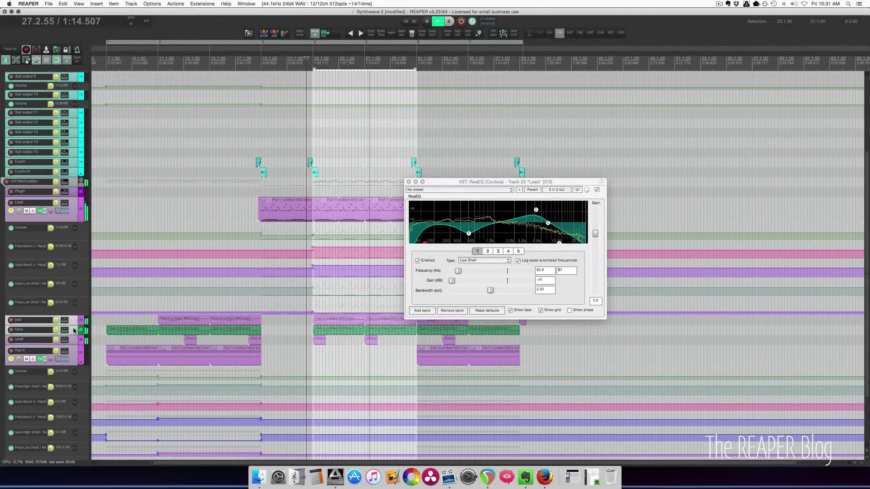
- Show the volume envelopes of the selected pad and bass tracks
{"action": "key", "text": "v"}
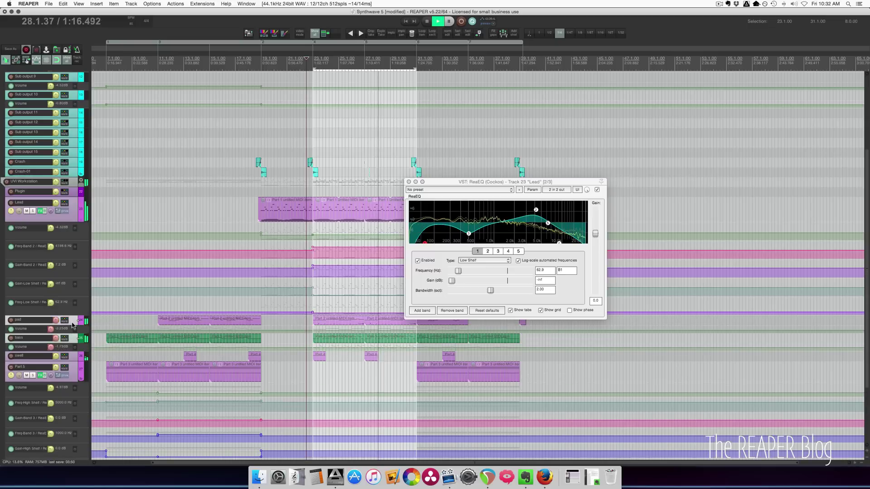